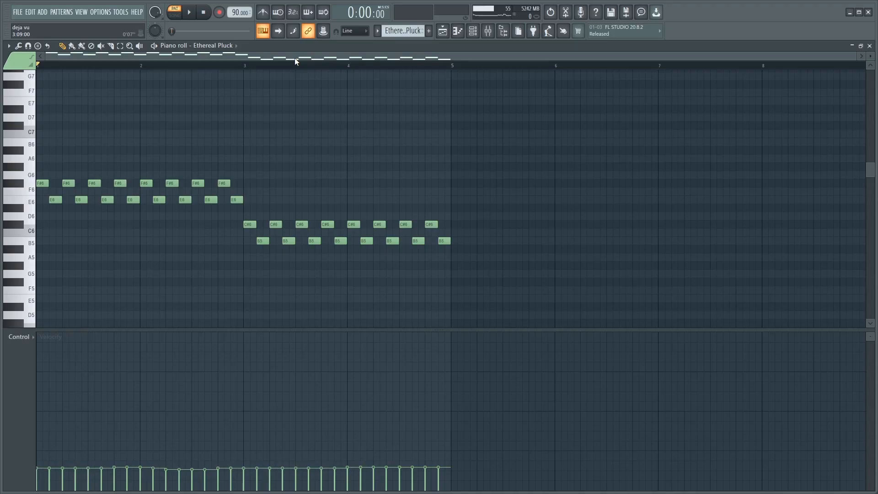
Step: Play the Ethereal Pluck pattern and view its Kontakt instrument from the playlist
{"action": "key", "text": "space"}
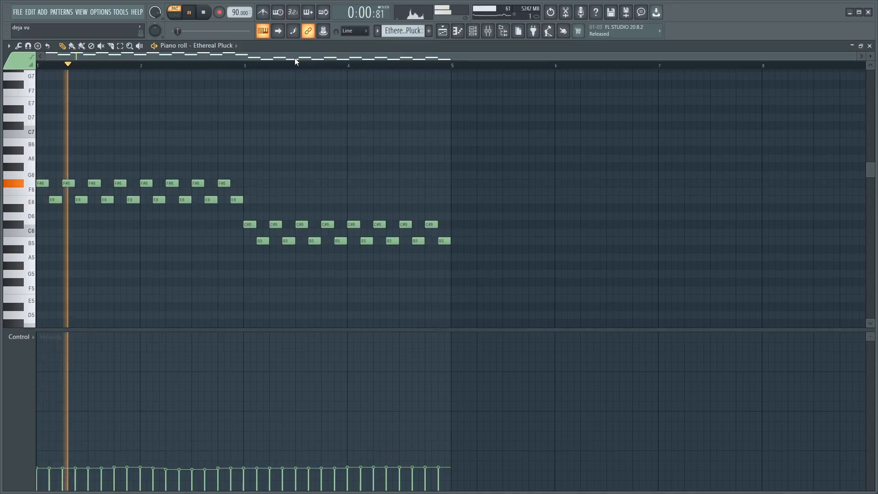
{"action": "left_click", "coordinate": [442, 31]}
{"action": "left_click", "coordinate": [41, 83]}
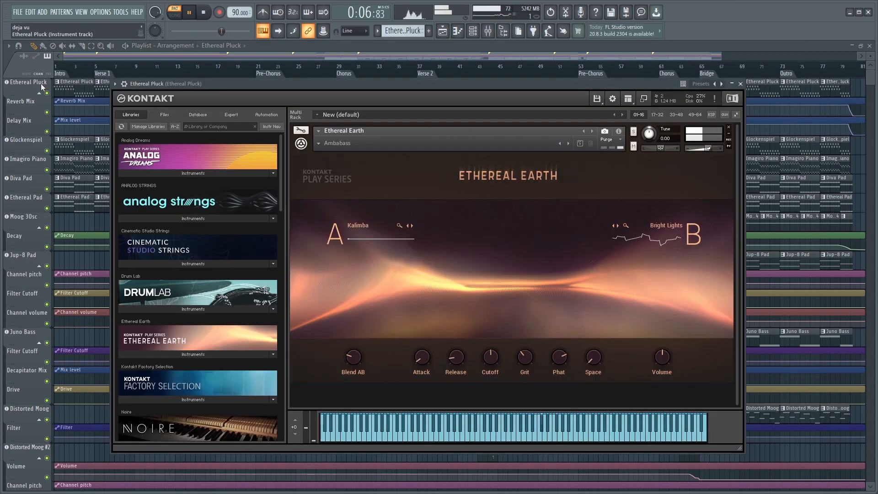
{"action": "left_click", "coordinate": [62, 145]}
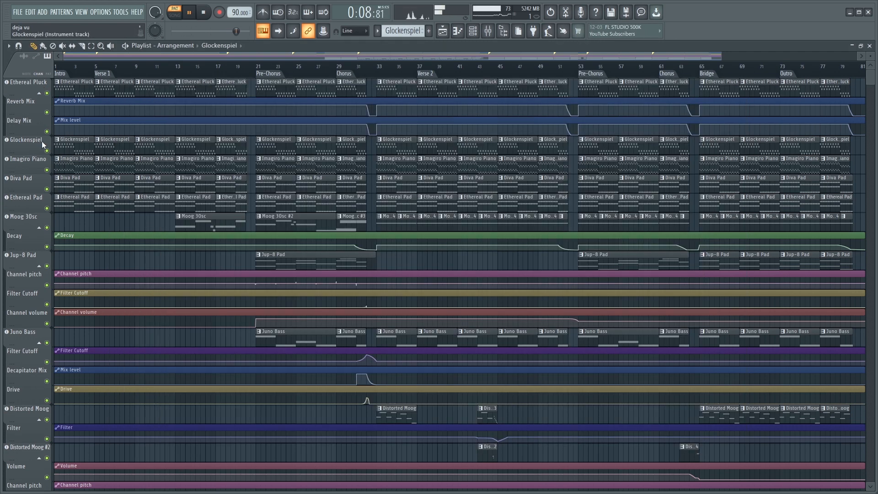
Step: View the instrument settings of the Glockenspiel, Diva Pad and Ethereal Pad tracks from the playlist
{"action": "left_click", "coordinate": [37, 141]}
{"action": "left_click_drag", "start_coordinate": [122, 111], "coordinate": [203, 93]}
{"action": "left_click", "coordinate": [64, 160]}
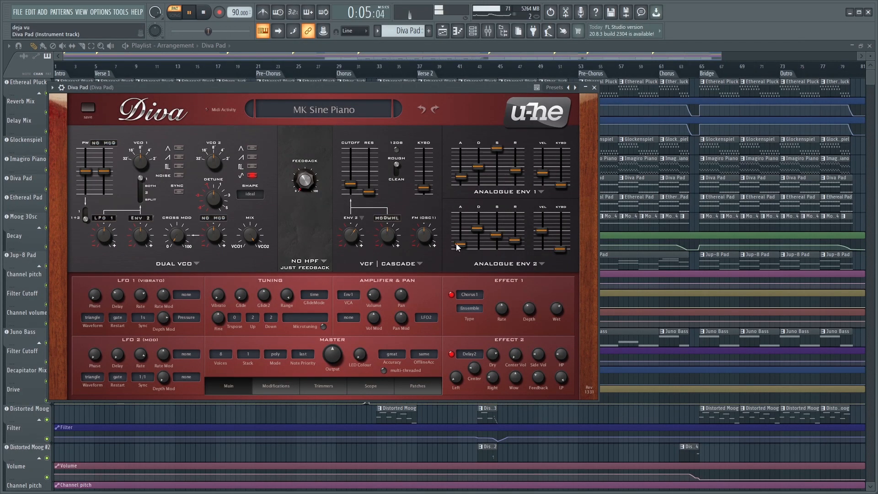
{"action": "left_click", "coordinate": [595, 87]}
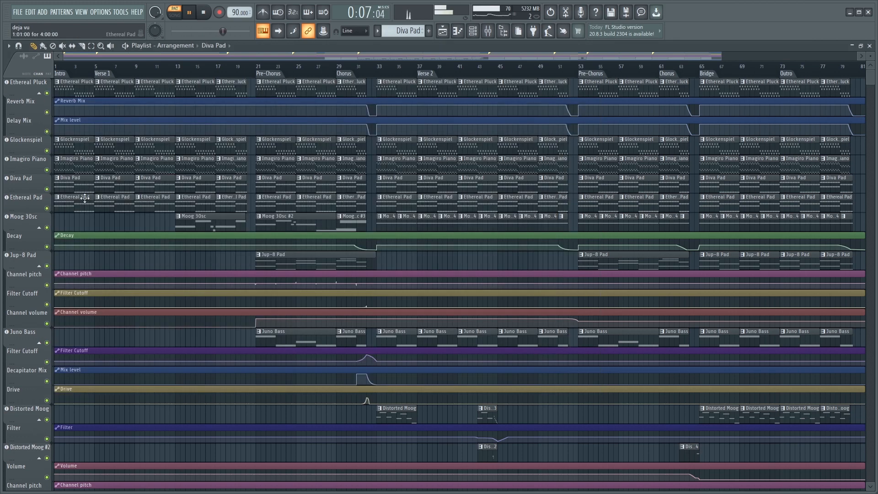
{"action": "left_click", "coordinate": [15, 199]}
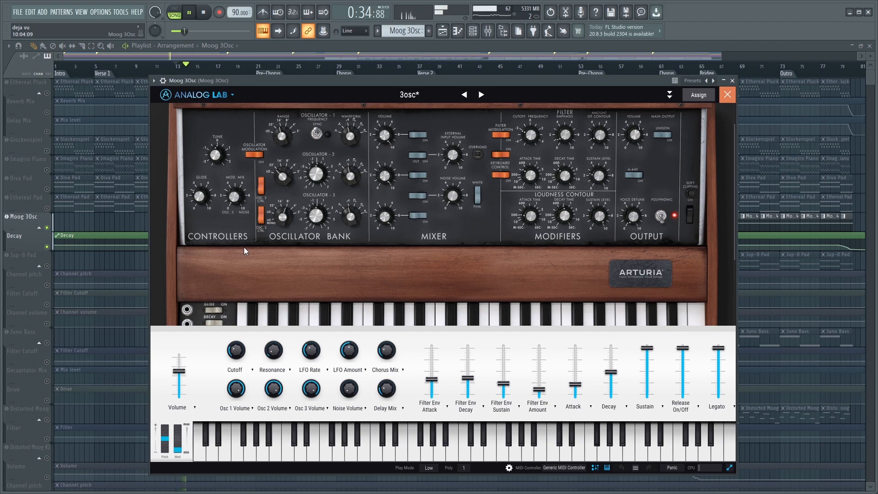
Step: Close the Moog 3Osc instrument and examine the notes of its first playlist clip in the piano roll
{"action": "key", "text": "Escape"}
{"action": "double_click", "coordinate": [202, 221]}
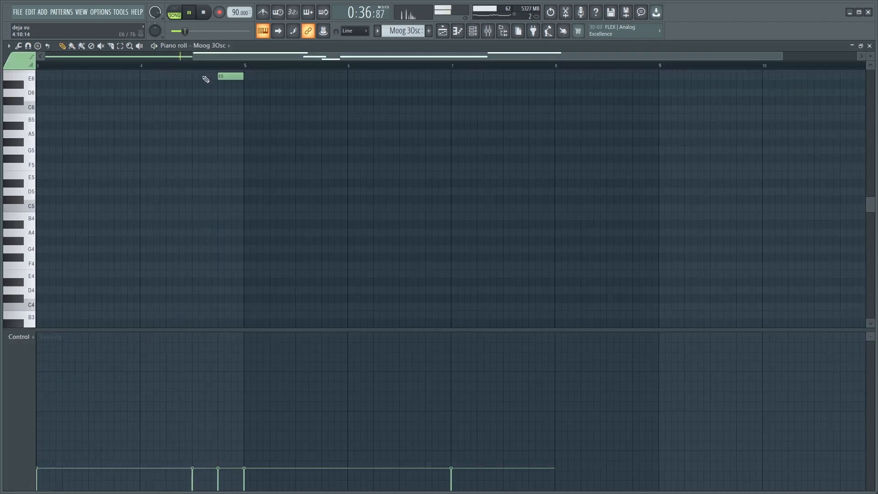
{"action": "scroll", "coordinate": [204, 68], "scroll_direction": "down", "scroll_amount": 2}
{"action": "scroll", "coordinate": [216, 118], "scroll_direction": "up", "scroll_amount": 5}
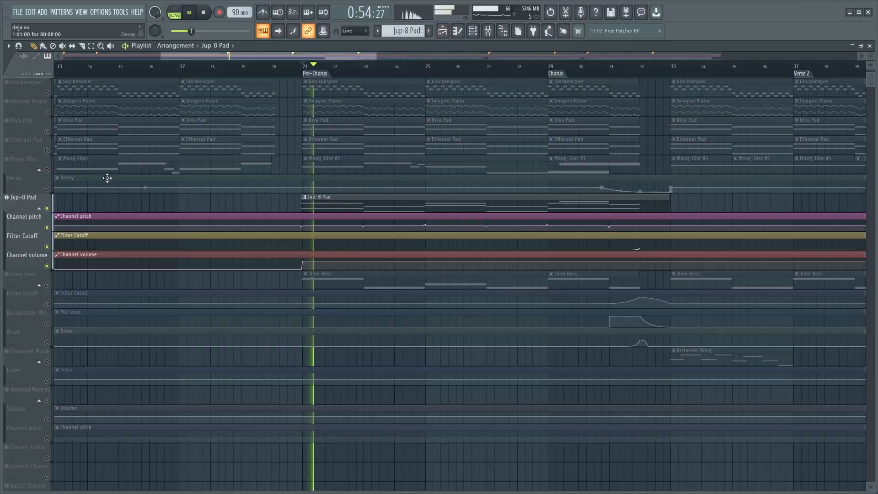
Step: View the Jup-8 Pad track's Analog Lab instrument, then return to the playlist around the Pre-Chorus
{"action": "left_click", "coordinate": [22, 199]}
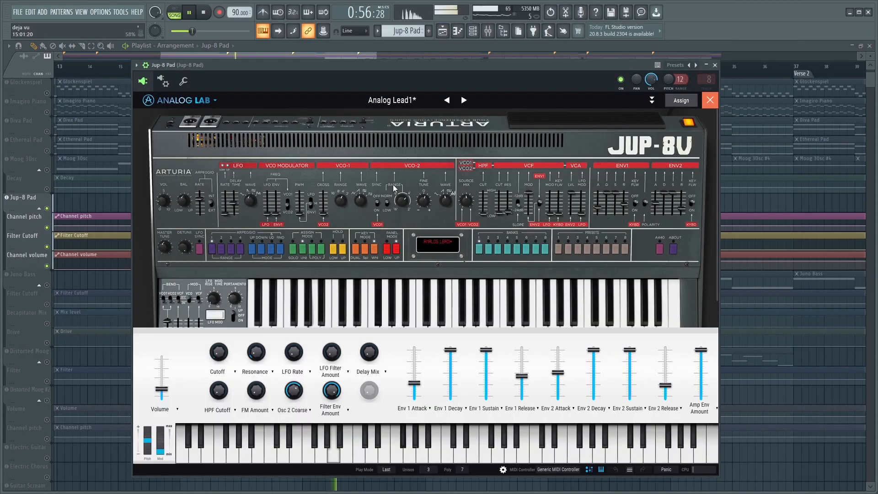
{"action": "key", "text": "Escape"}
{"action": "scroll", "coordinate": [335, 69], "scroll_direction": "up", "scroll_amount": 3}
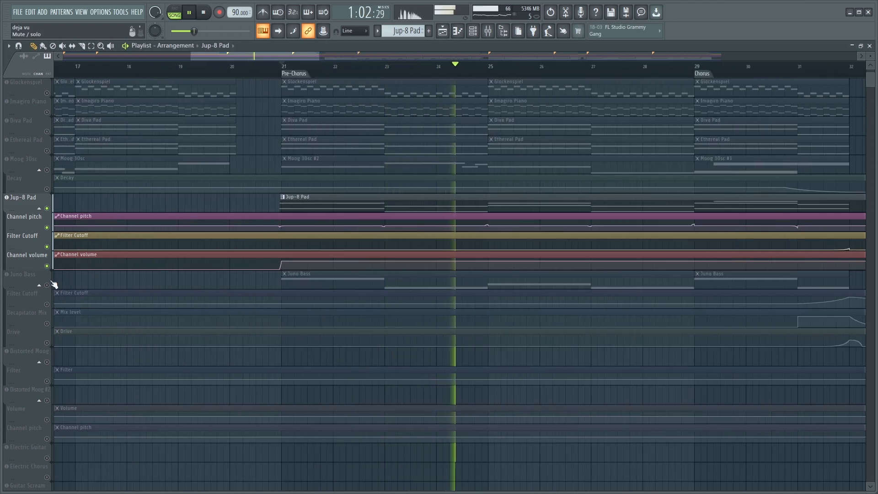
Step: View the Juno Bass track's Trilian instrument and open the notes of its playlist clip
{"action": "left_click", "coordinate": [32, 275]}
{"action": "left_click", "coordinate": [32, 275]}
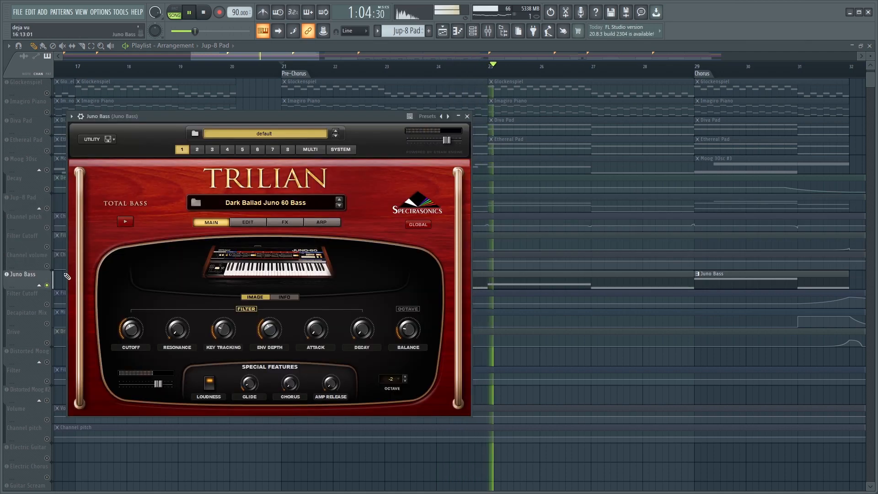
{"action": "double_click", "coordinate": [548, 274]}
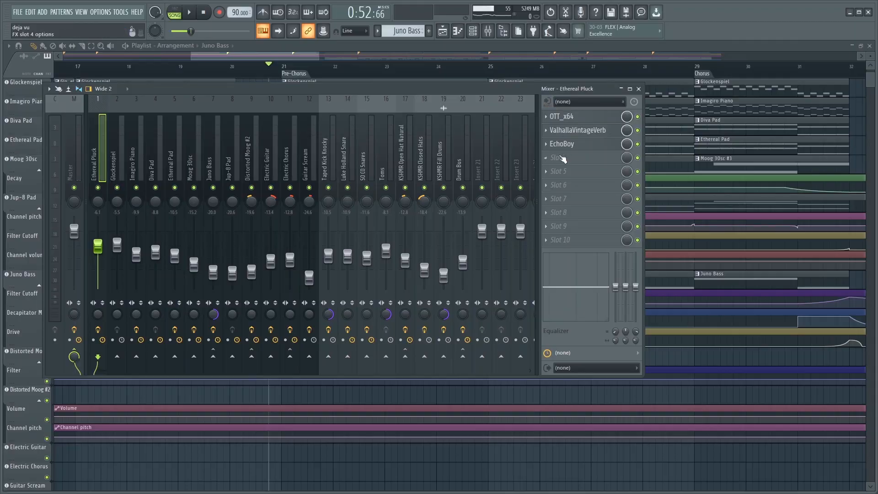
Step: Step through the mixer tracks from Ethereal Pluck onward and back to examine each instrument's effect chain
{"action": "key", "text": "Right"}
{"action": "key", "text": "Right"}
{"action": "key", "text": "Right"}
{"action": "key", "text": "Right"}
{"action": "key", "text": "Right"}
{"action": "key", "text": "Right"}
{"action": "key", "text": "Right"}
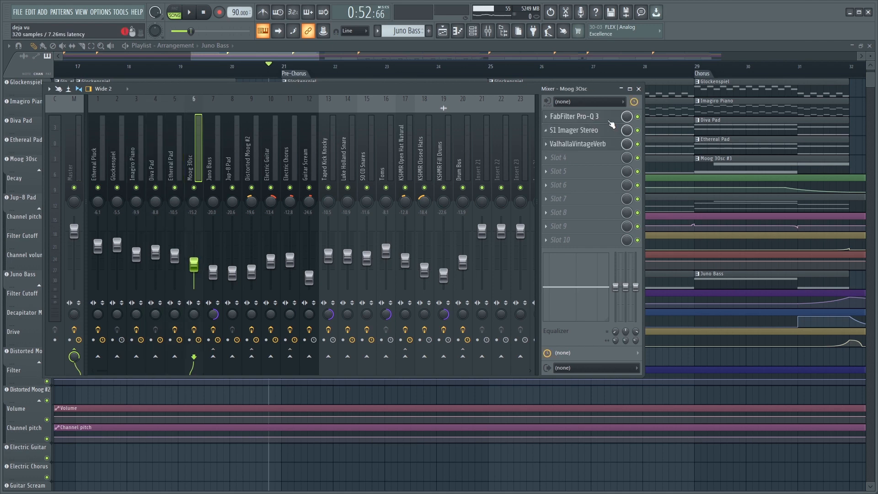
{"action": "key", "text": "Left"}
{"action": "key", "text": "Left"}
{"action": "key", "text": "Left"}
{"action": "key", "text": "Left"}
{"action": "key", "text": "Left"}
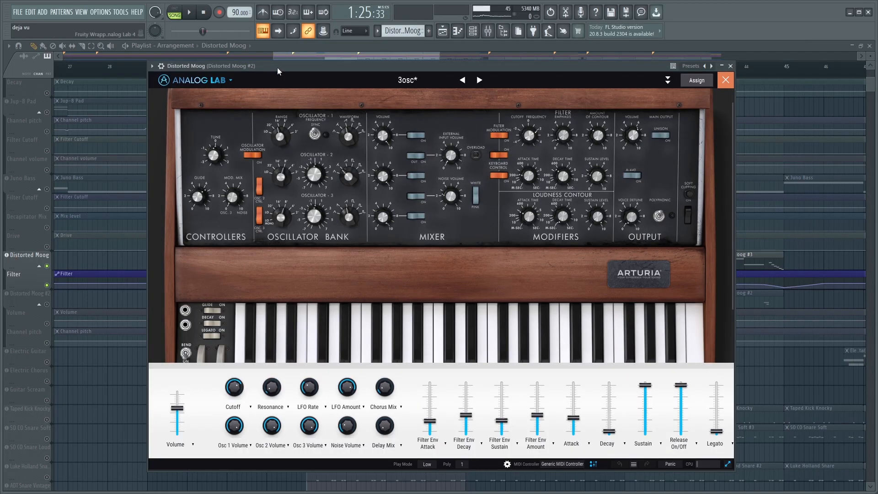
Step: Play the Distorted Moog part and enable RC-20 Retro Color and MSaturator on its mixer track, viewing their settings
{"action": "key", "text": "space"}
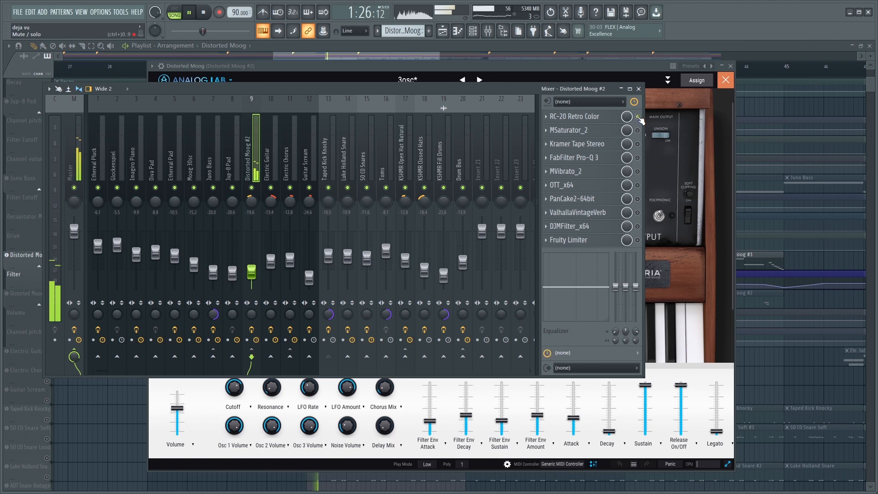
{"action": "left_click", "coordinate": [619, 119]}
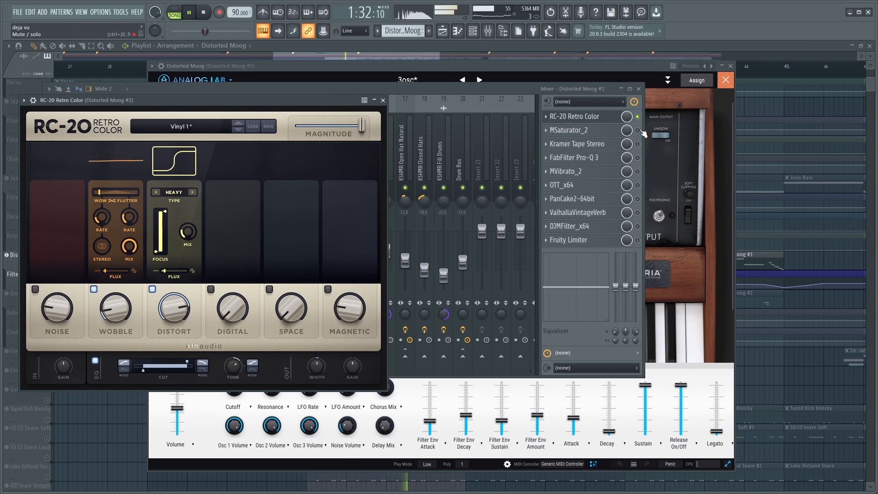
{"action": "left_click", "coordinate": [638, 131]}
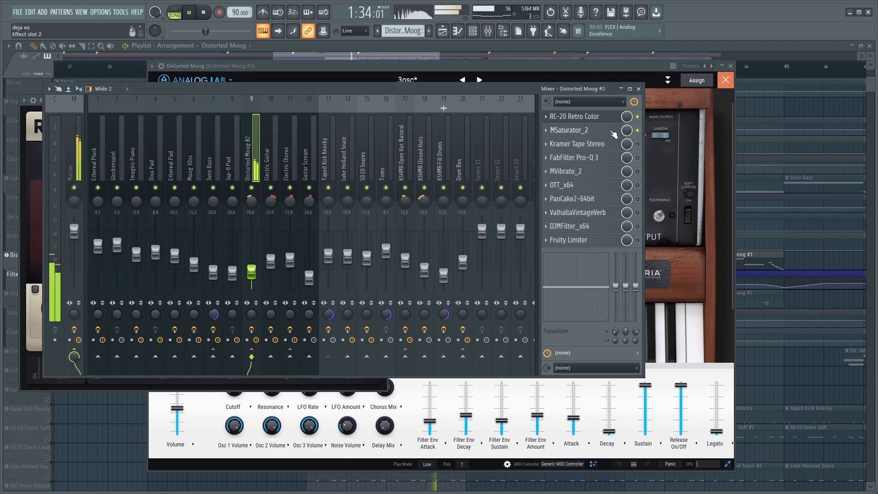
{"action": "left_click", "coordinate": [613, 134]}
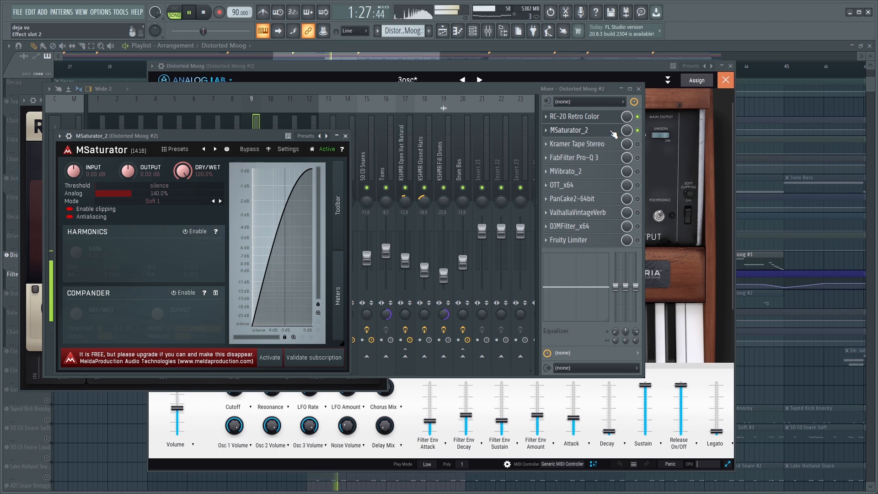
Step: Enable Kramer Tape Stereo and FabFilter Pro-Q 3 on the Distorted Moog #2 mixer track and view their settings
{"action": "left_click", "coordinate": [637, 144]}
{"action": "left_click", "coordinate": [601, 146]}
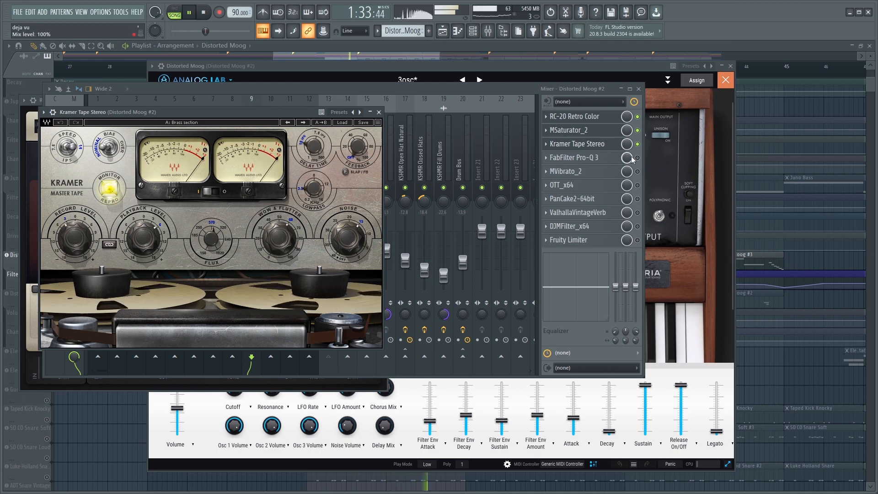
{"action": "left_click", "coordinate": [604, 145]}
{"action": "left_click", "coordinate": [637, 158]}
{"action": "left_click", "coordinate": [609, 159]}
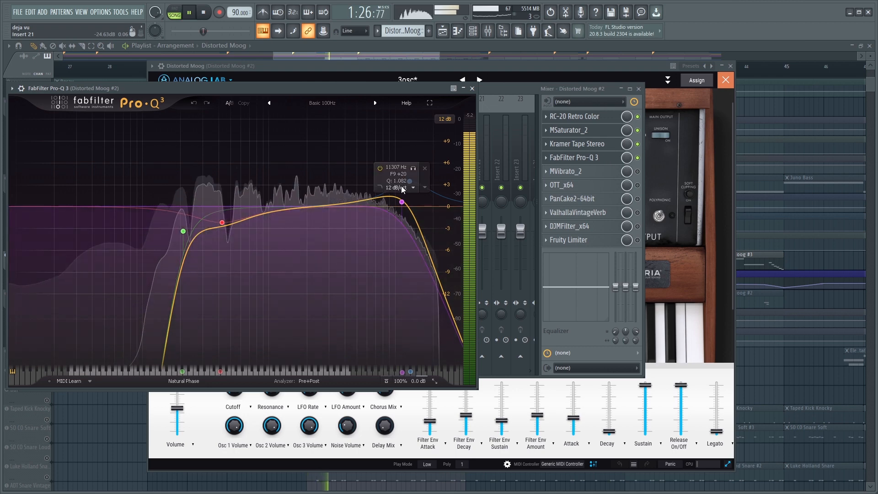
Step: Enable MVibrato, OTT and PanCake2 on the Distorted Moog #2 mixer track and view their settings
{"action": "left_click", "coordinate": [638, 172]}
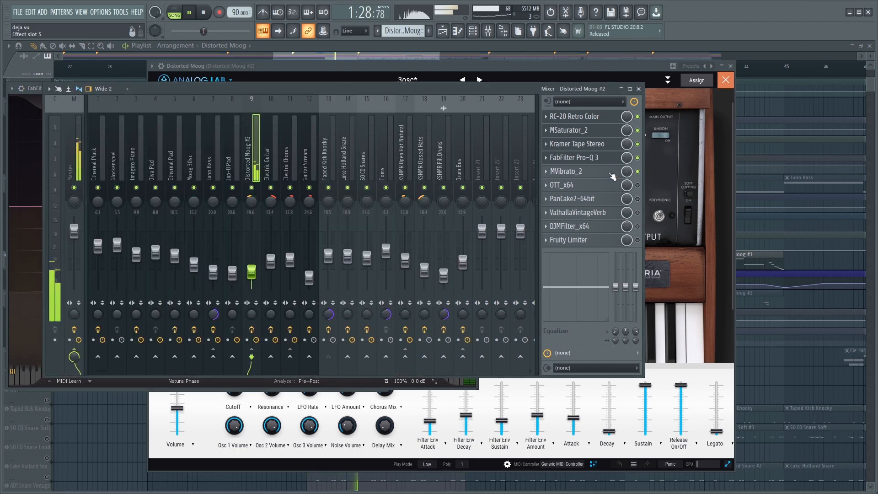
{"action": "left_click", "coordinate": [611, 171]}
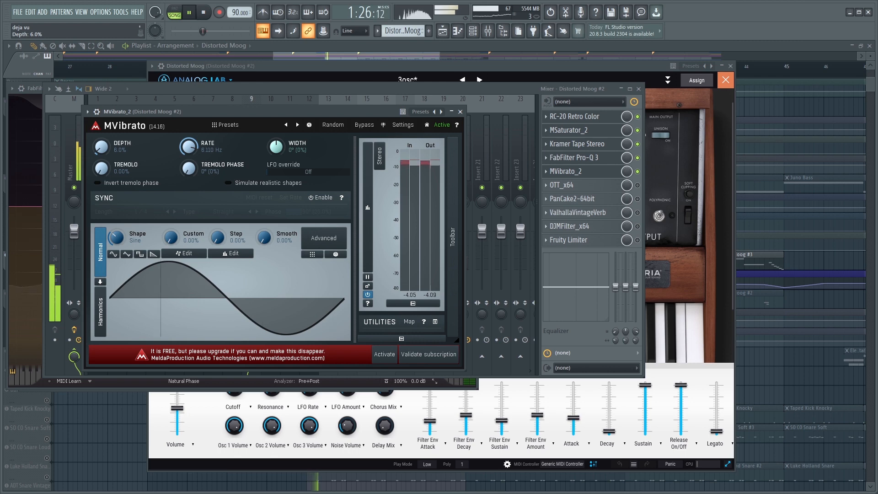
{"action": "left_click", "coordinate": [589, 186]}
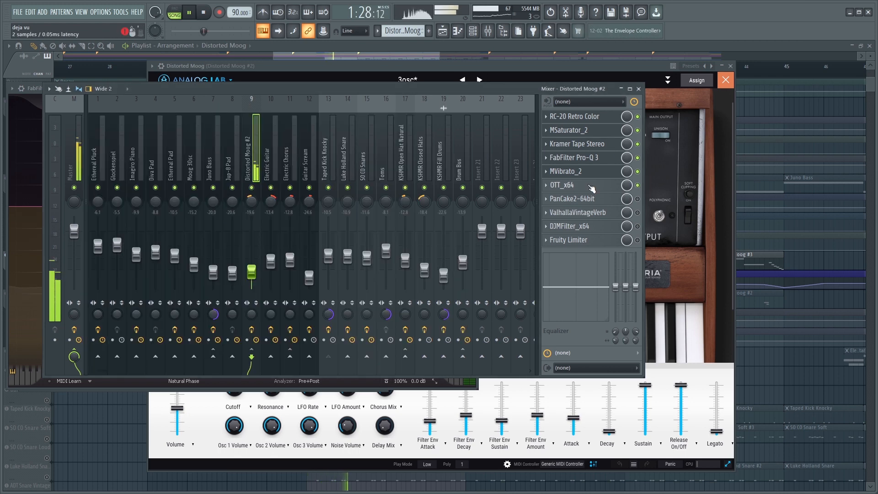
{"action": "left_click", "coordinate": [611, 201]}
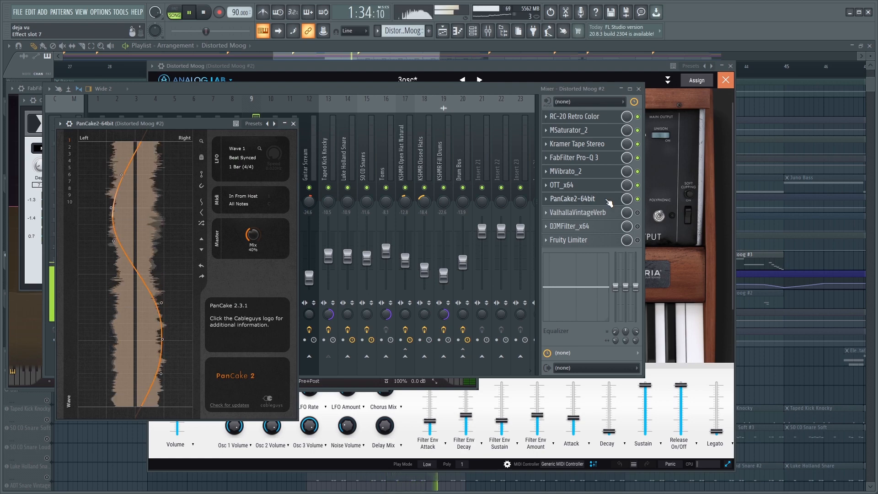
Step: Enable ValhallaVintageVerb, DJMFilter and Fruity Limiter on the Distorted Moog #2 mixer track and view their settings
{"action": "left_click", "coordinate": [622, 215]}
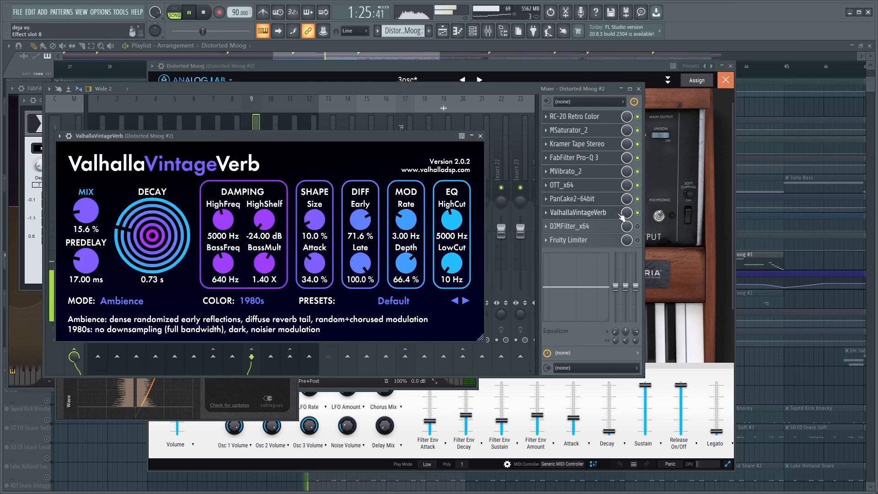
{"action": "left_click", "coordinate": [638, 226]}
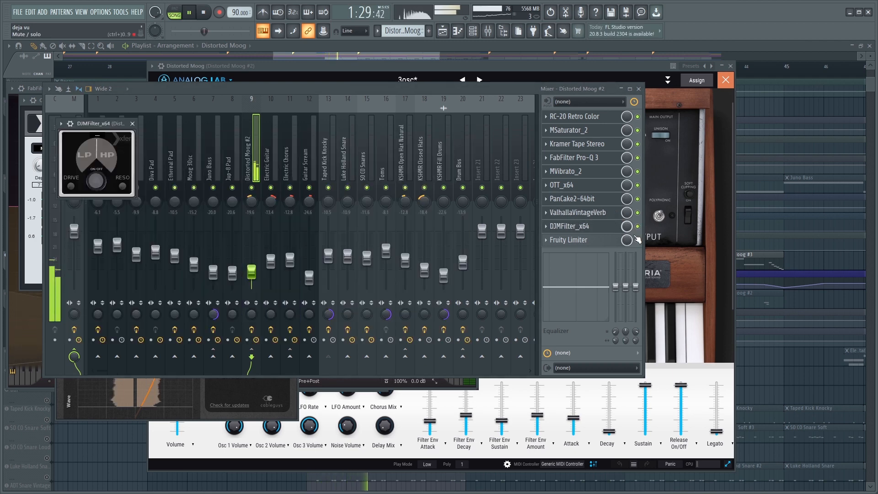
{"action": "left_click", "coordinate": [639, 240]}
{"action": "left_click", "coordinate": [610, 242]}
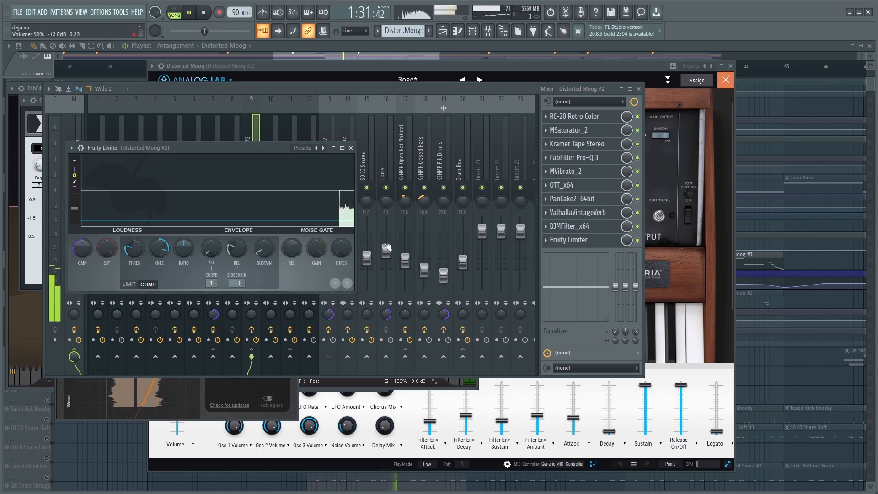
{"action": "left_click", "coordinate": [237, 284]}
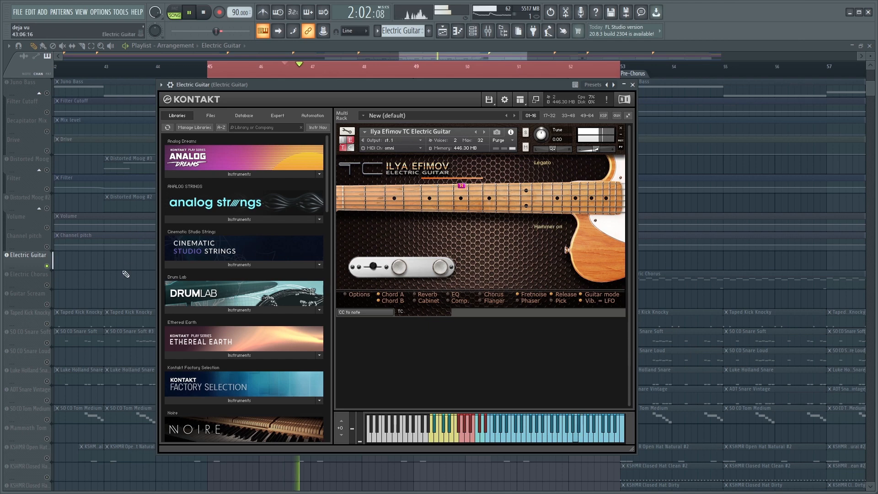
Step: Close the Electric Guitar instrument and examine the notes of its first playlist clip in the piano roll
{"action": "key", "text": "Escape"}
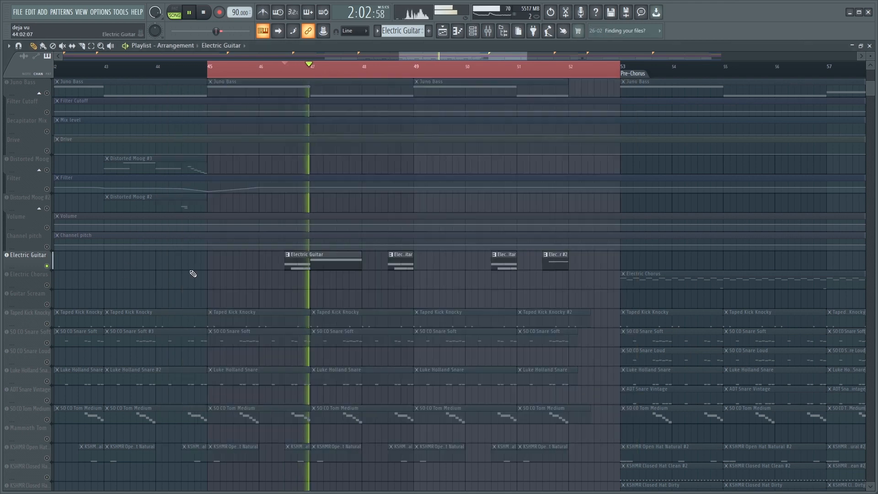
{"action": "double_click", "coordinate": [312, 269]}
{"action": "scroll", "coordinate": [300, 81], "scroll_direction": "down", "scroll_amount": 1}
Step: Return to the playlist and unmute the Reverb Mix and Delay Mix automation tracks under Ethereal Pluck
{"action": "left_click", "coordinate": [442, 33]}
{"action": "scroll", "coordinate": [126, 176], "scroll_direction": "up", "scroll_amount": 3}
{"action": "scroll", "coordinate": [125, 176], "scroll_direction": "up", "scroll_amount": 2}
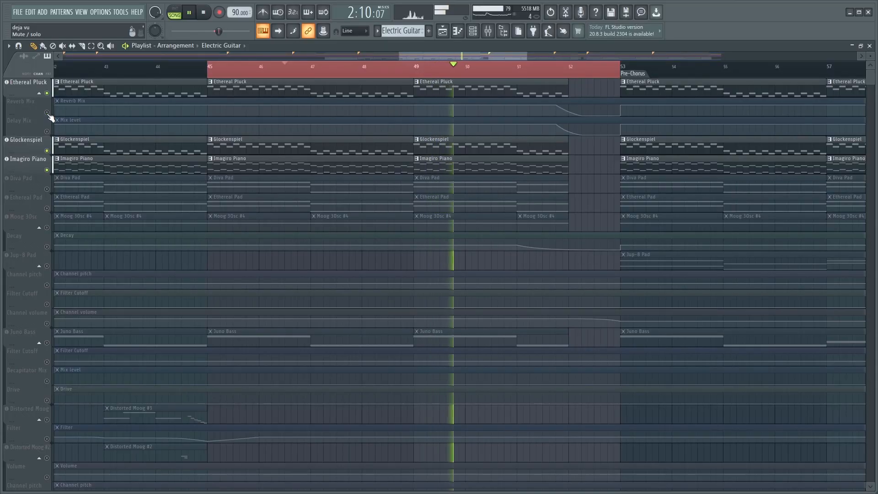
{"action": "left_click_drag", "start_coordinate": [47, 112], "coordinate": [48, 131]}
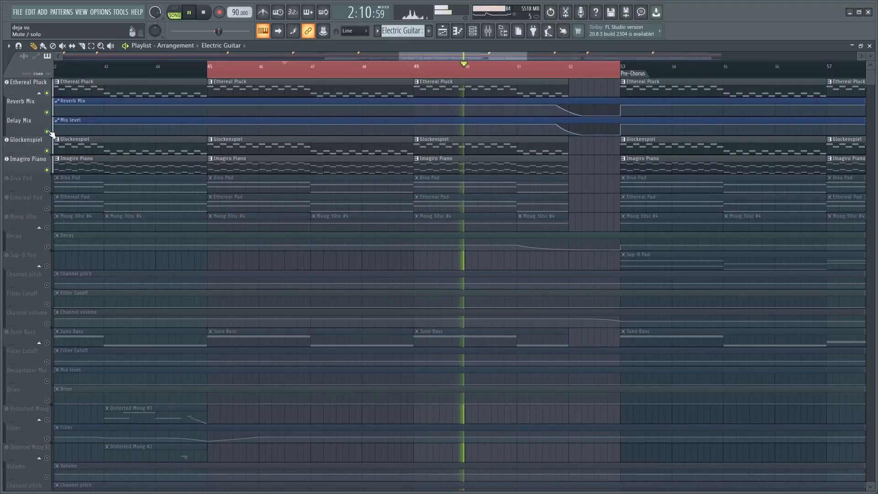
{"action": "scroll", "coordinate": [88, 232], "scroll_direction": "down", "scroll_amount": 3}
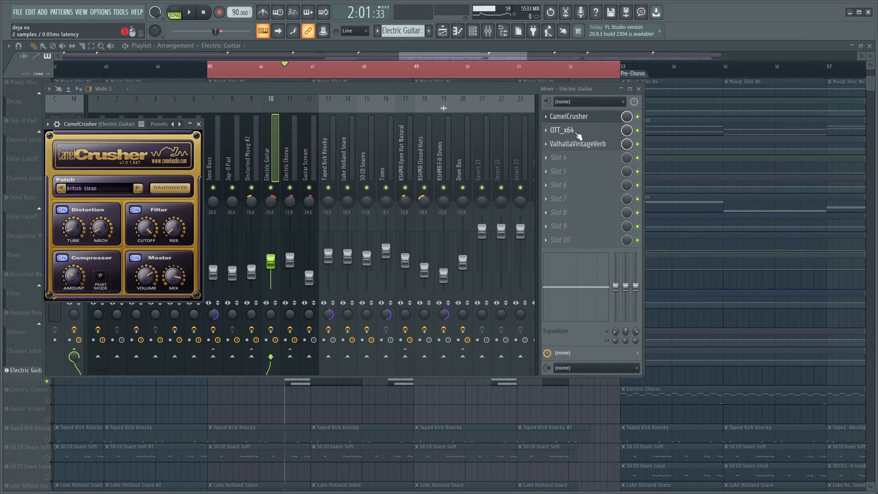
Step: View the Electric Guitar's OTT and ValhallaVintageVerb effects, then open the Electric Chorus track's Kontakt instrument
{"action": "left_click", "coordinate": [577, 132]}
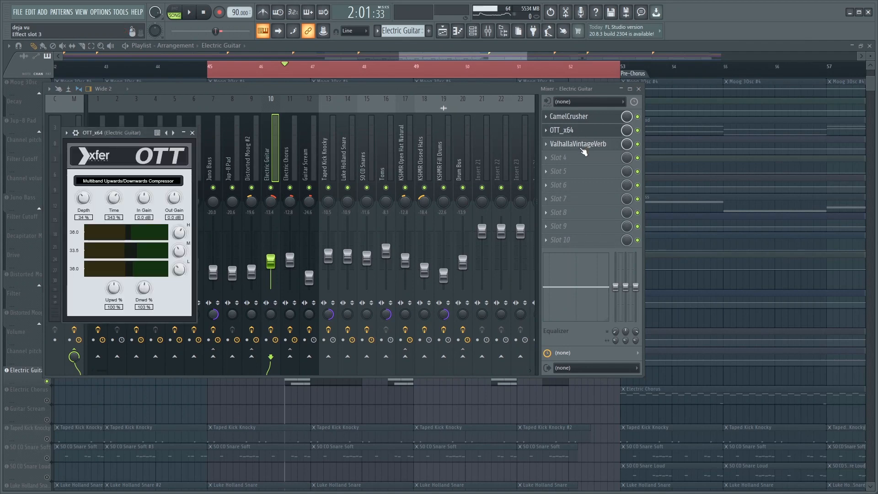
{"action": "left_click", "coordinate": [580, 145]}
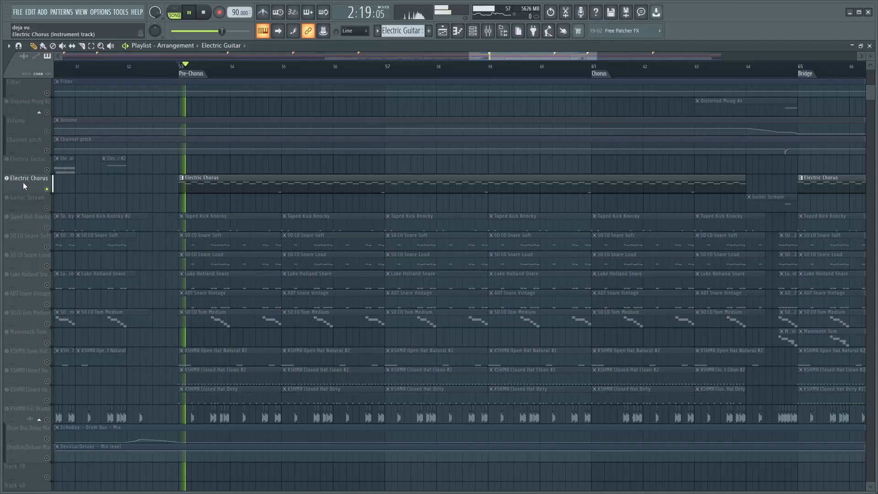
{"action": "left_click", "coordinate": [23, 182]}
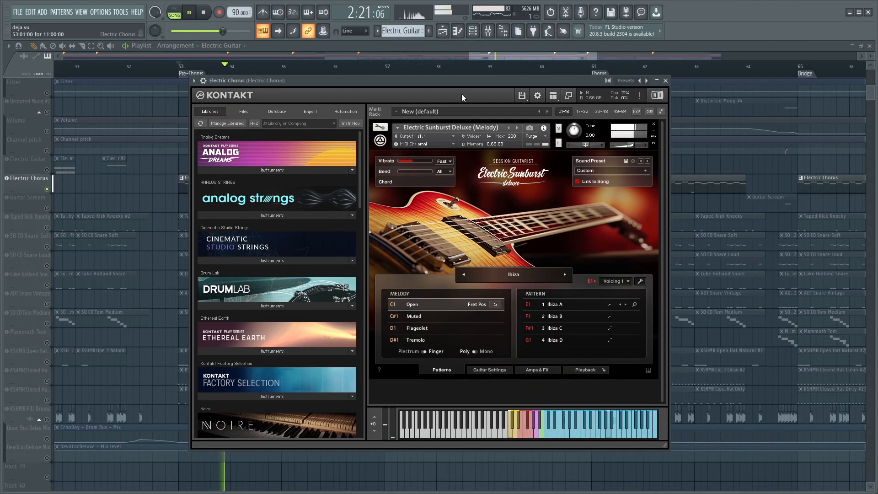
Step: Enable The Glue 64, TAL-Chorus-LX-64, S1 Imager Stereo and ValhallaVintageVerb on the Electric Chorus mixer track and view their settings
{"action": "left_click", "coordinate": [488, 37]}
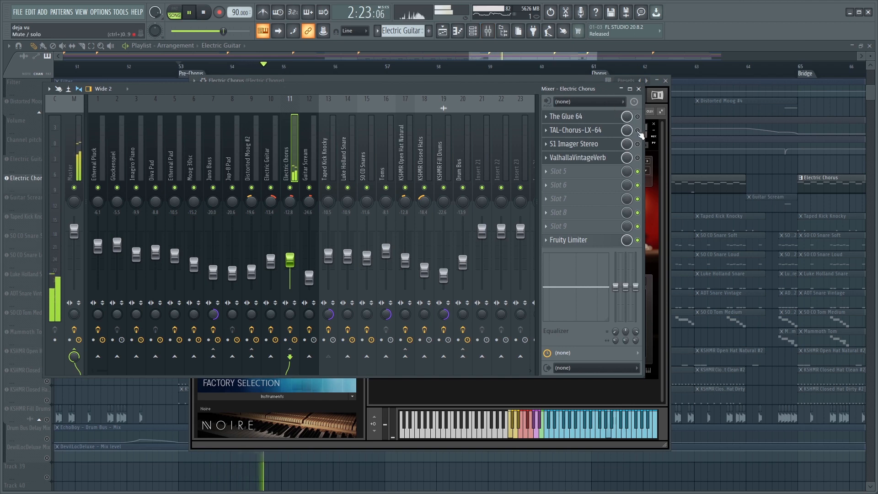
{"action": "left_click", "coordinate": [587, 133]}
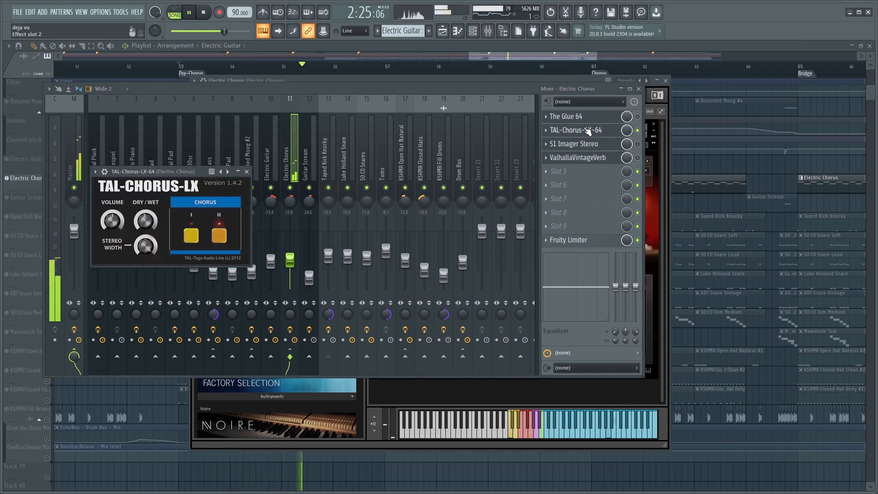
{"action": "left_click", "coordinate": [638, 118]}
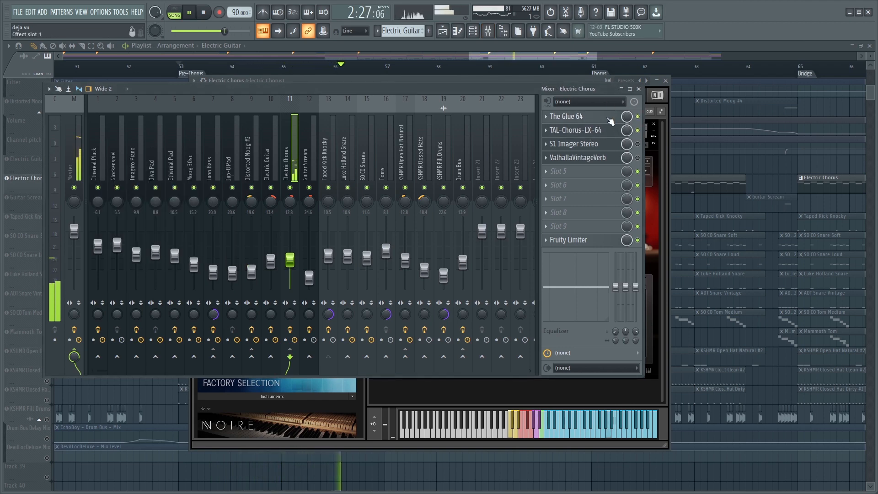
{"action": "left_click", "coordinate": [611, 122]}
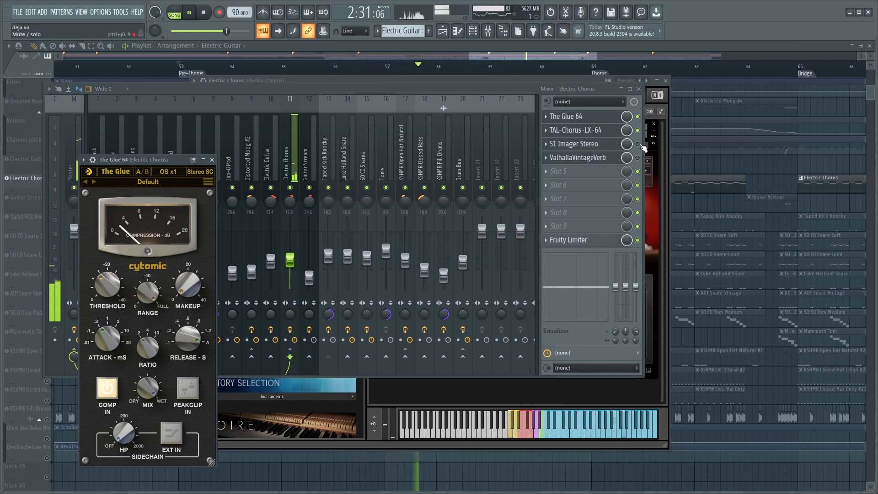
{"action": "left_click", "coordinate": [611, 147]}
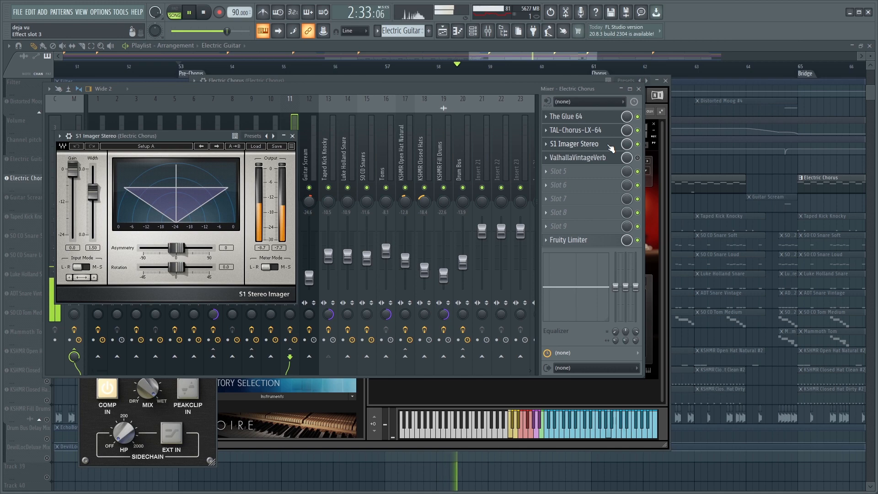
{"action": "left_click", "coordinate": [636, 156]}
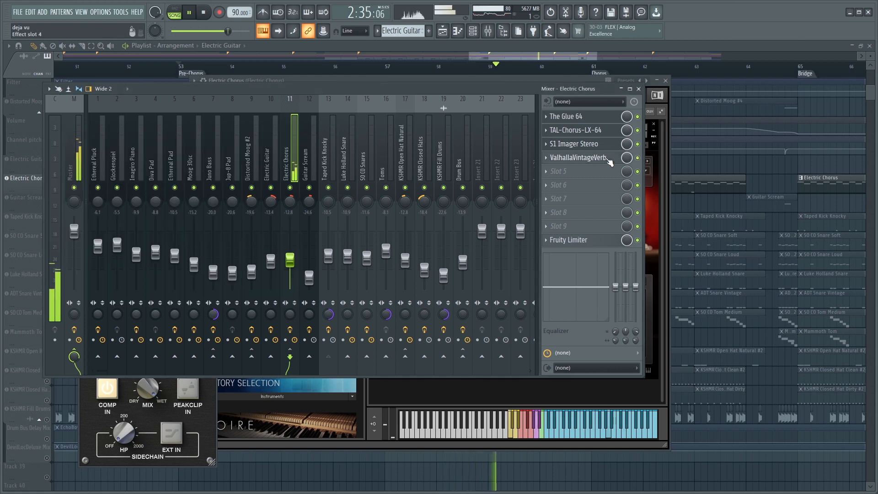
{"action": "left_click", "coordinate": [612, 160]}
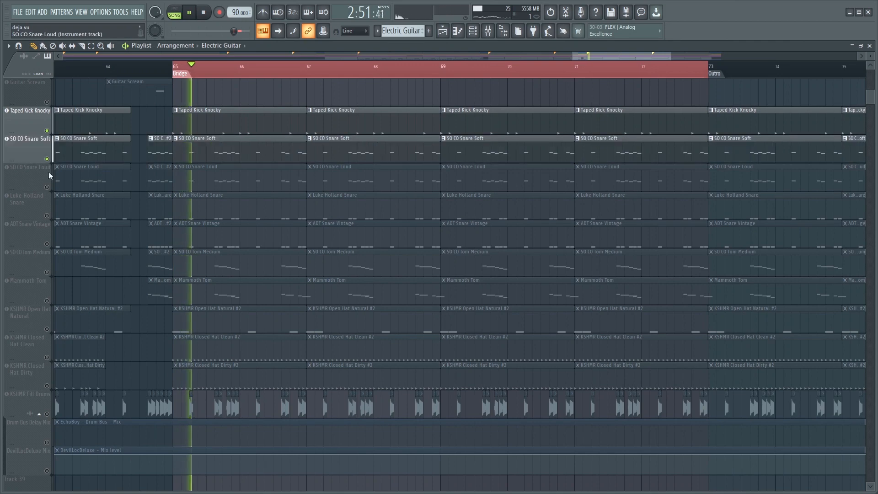
Step: Unmute the playlist tracks from SO CO Snare Loud to DevilLocDeluxe Mix and enable GTR Amp Stereo, The Glue and RC-20 Retro Color on SO CO Snares
{"action": "left_click_drag", "start_coordinate": [52, 191], "coordinate": [48, 470]}
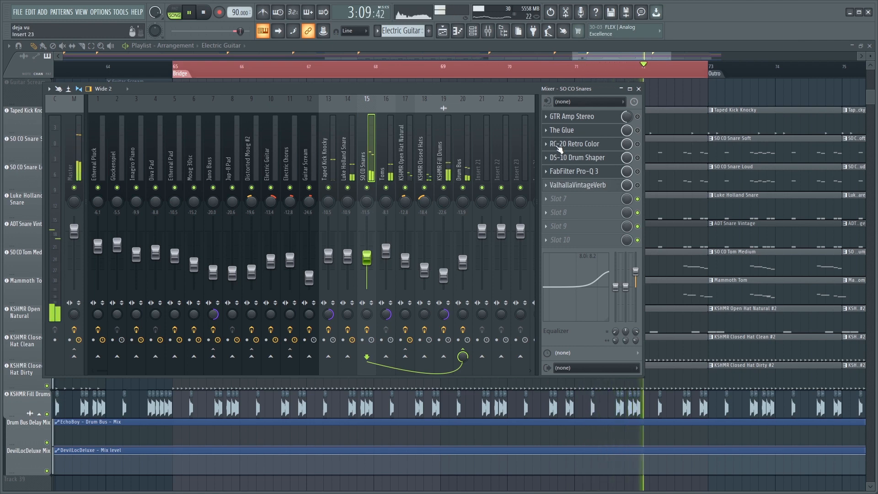
{"action": "left_click", "coordinate": [595, 117]}
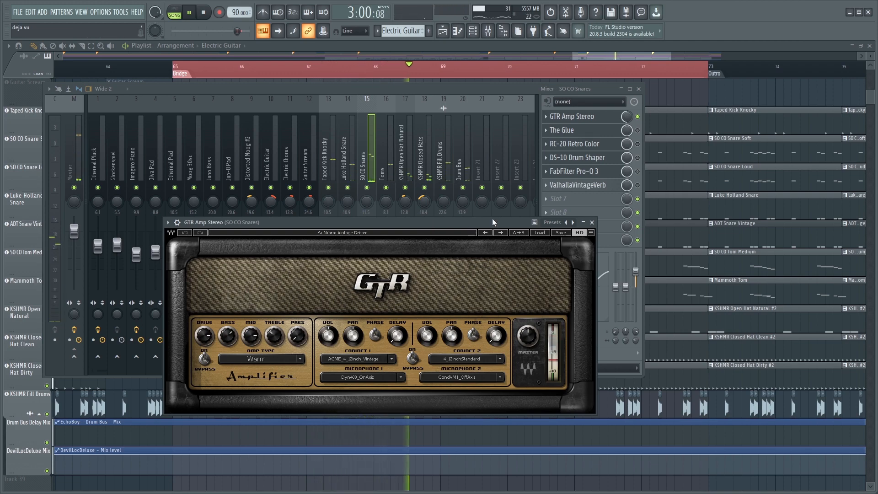
{"action": "left_click", "coordinate": [618, 132]}
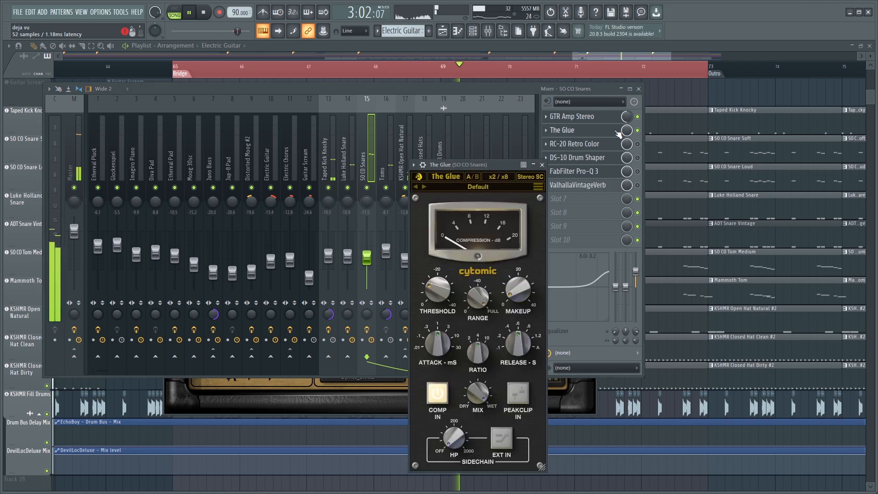
{"action": "left_click", "coordinate": [633, 143]}
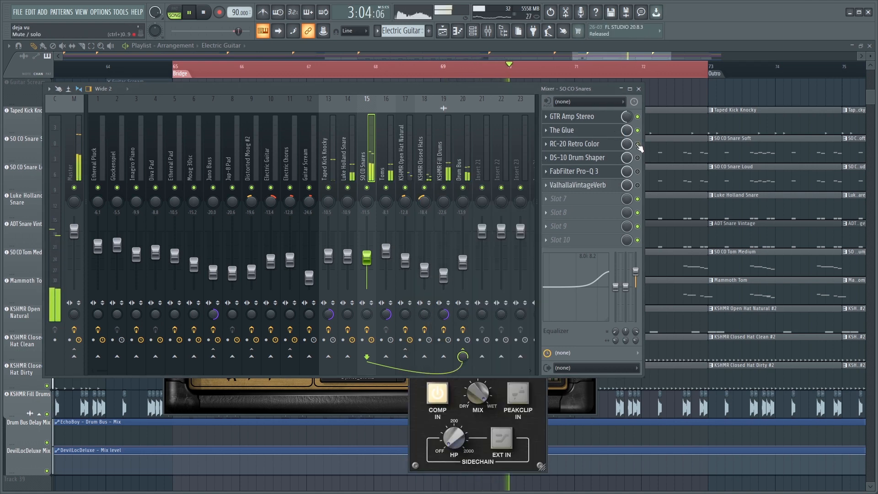
{"action": "left_click", "coordinate": [635, 143]}
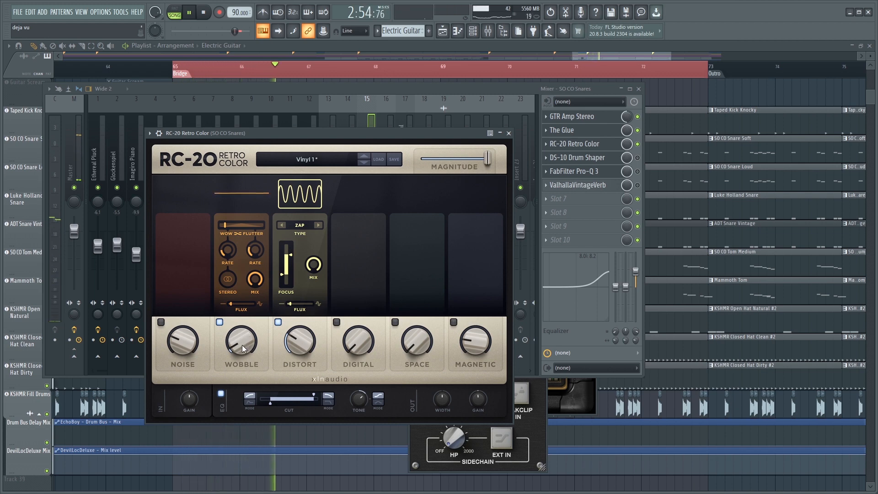
Step: Enable DS-10 Drum Shaper, FabFilter Pro-Q 3 and ValhallaVintageVerb on the SO CO Snares mixer track and view their settings
{"action": "left_click", "coordinate": [637, 158]}
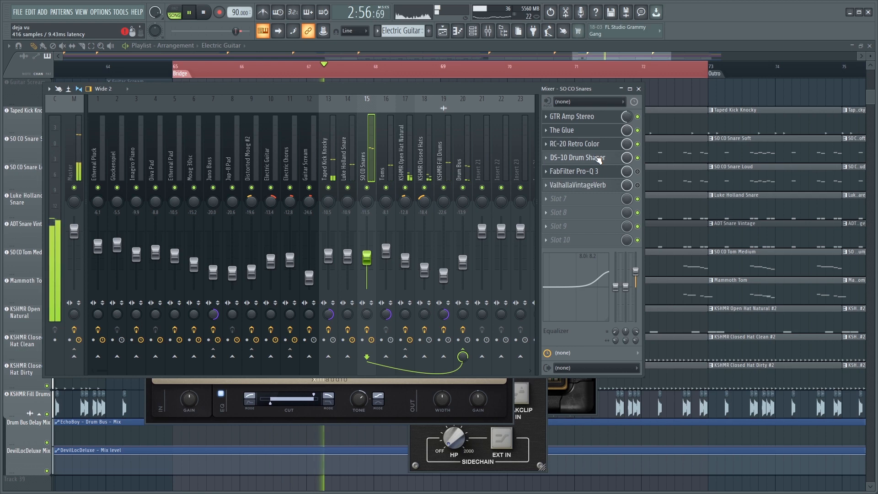
{"action": "left_click", "coordinate": [598, 159]}
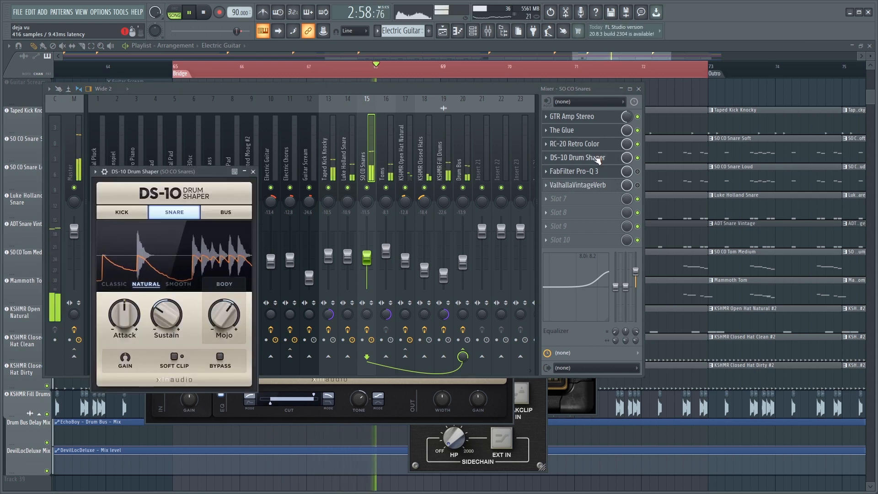
{"action": "left_click", "coordinate": [599, 157]}
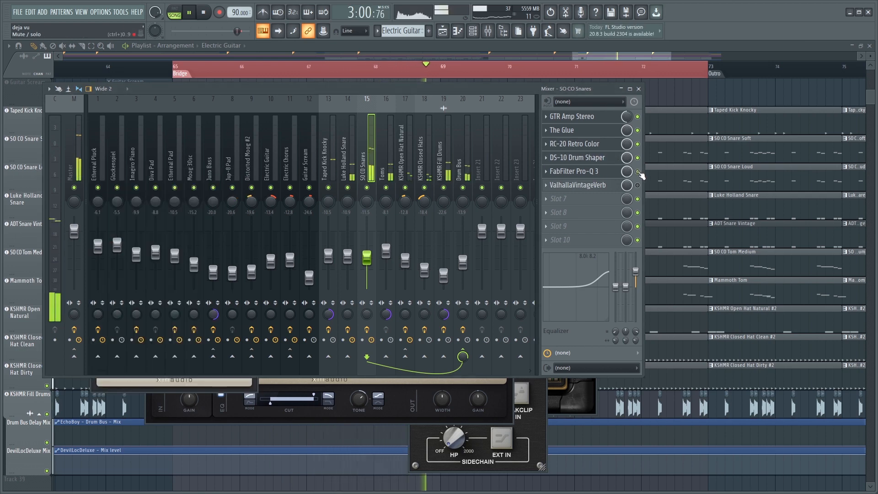
{"action": "left_click", "coordinate": [599, 172]}
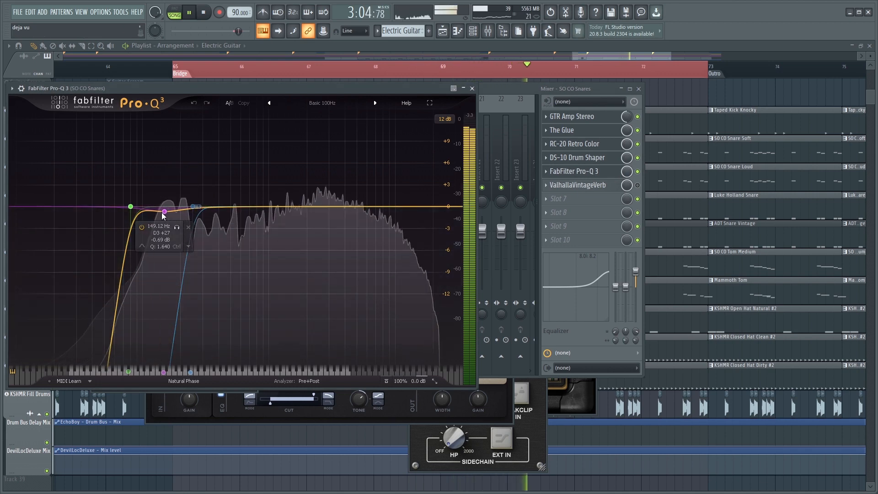
{"action": "left_click", "coordinate": [599, 171]}
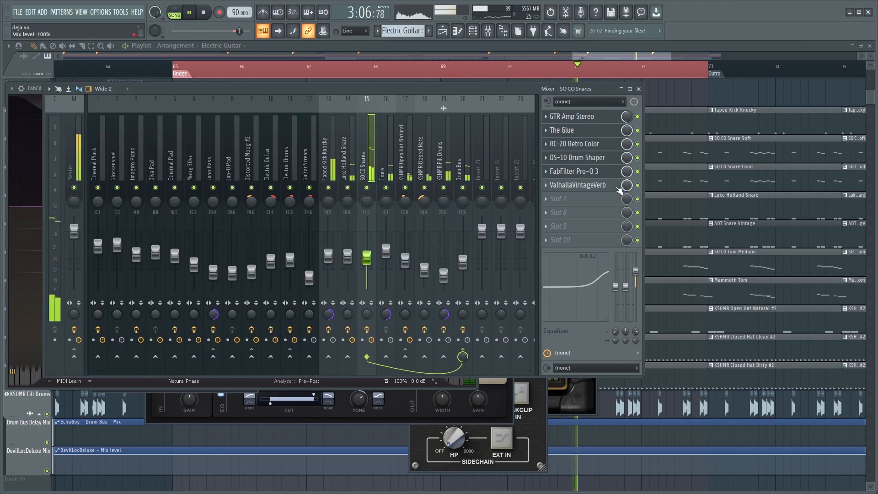
{"action": "left_click", "coordinate": [598, 185]}
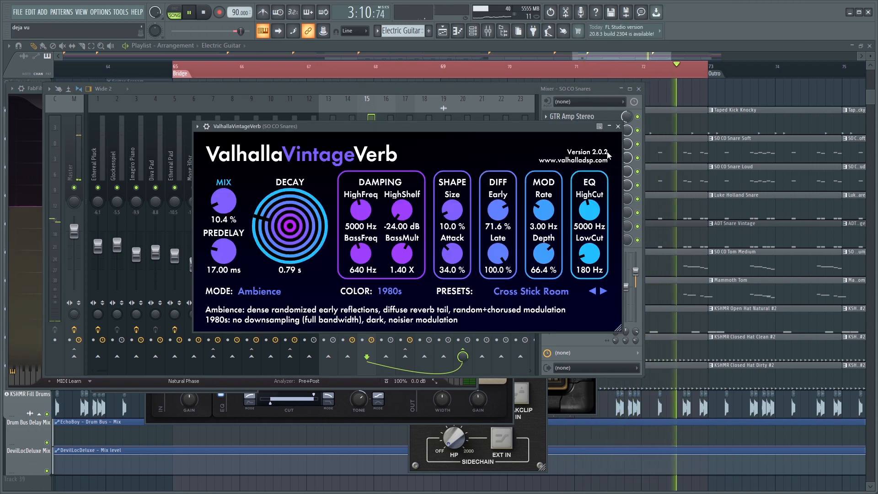
{"action": "left_click", "coordinate": [618, 127]}
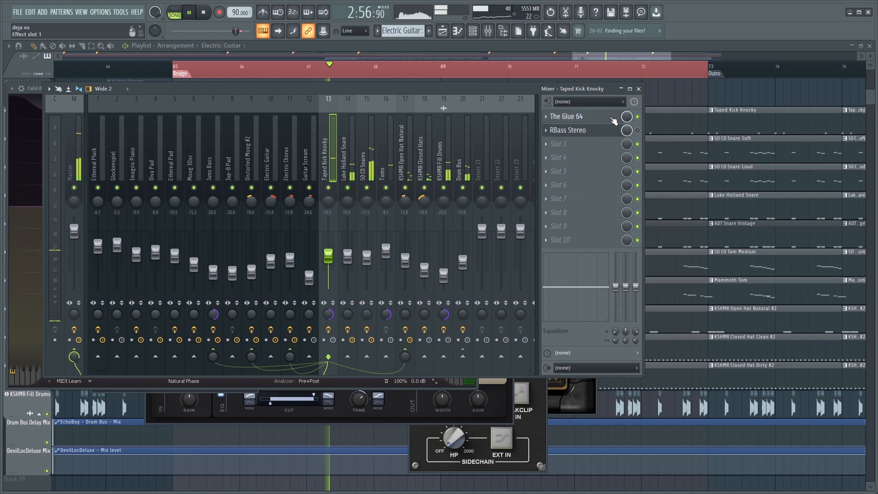
Step: View The Glue 64 on the Taped Kick Knocky mixer track, then enable RBass Stereo and view its settings
{"action": "left_click", "coordinate": [612, 118]}
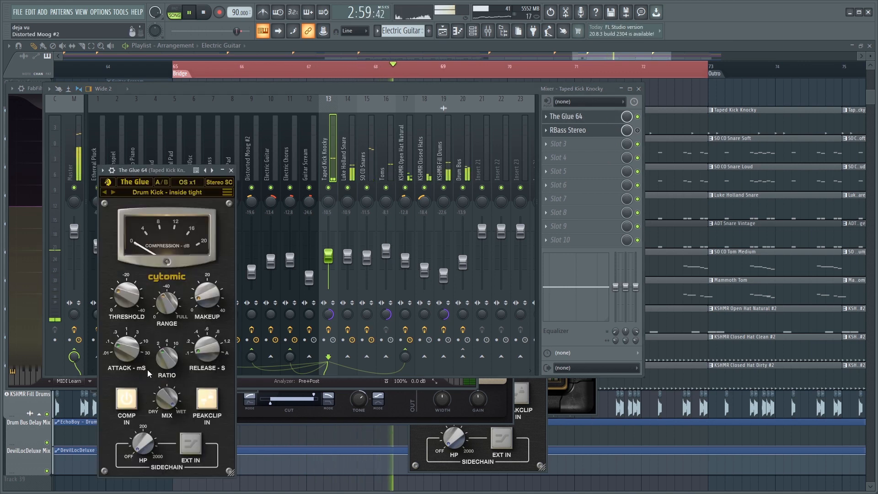
{"action": "left_click", "coordinate": [643, 139]}
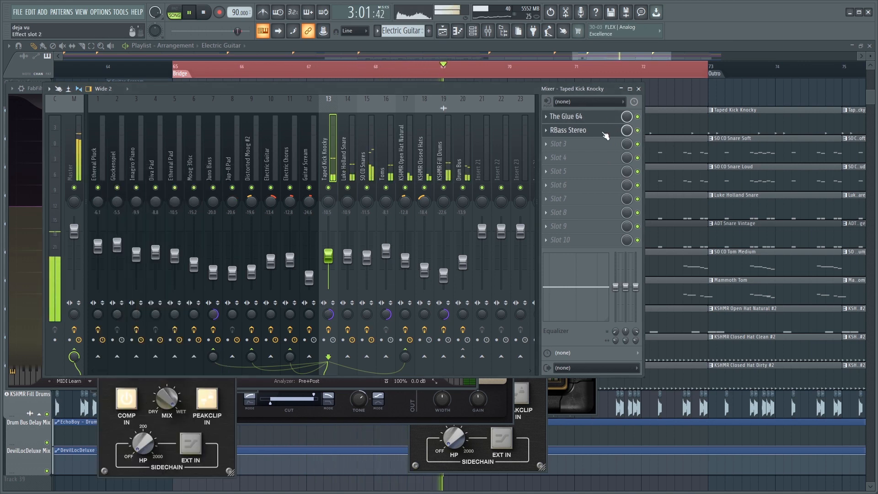
{"action": "left_click", "coordinate": [594, 132]}
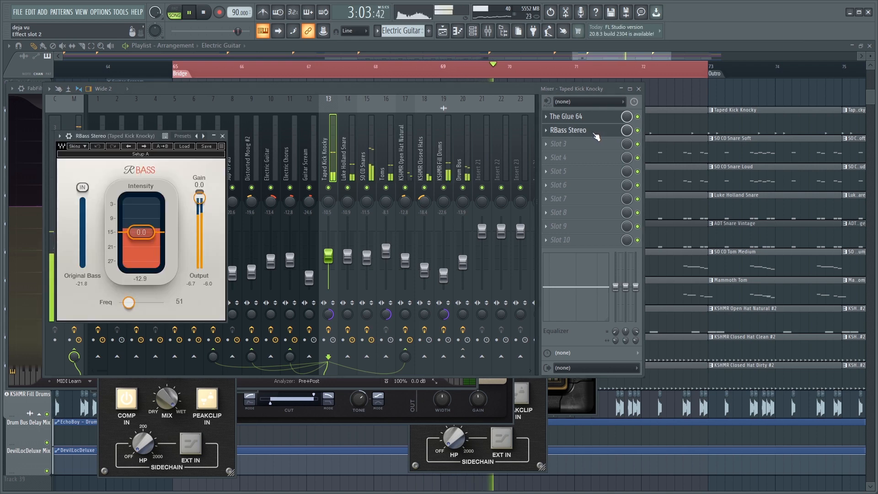
Step: Look through the effect chains of the SO CO Snares, Toms, KSHMR Open Hat Natural, KSHMR Closed Hats, KSHMR Fill Drums and Drum Bus mixer tracks
{"action": "left_click", "coordinate": [368, 157]}
{"action": "left_click", "coordinate": [387, 158]}
{"action": "left_click", "coordinate": [409, 159]}
{"action": "left_click", "coordinate": [425, 158]}
{"action": "left_click", "coordinate": [441, 159]}
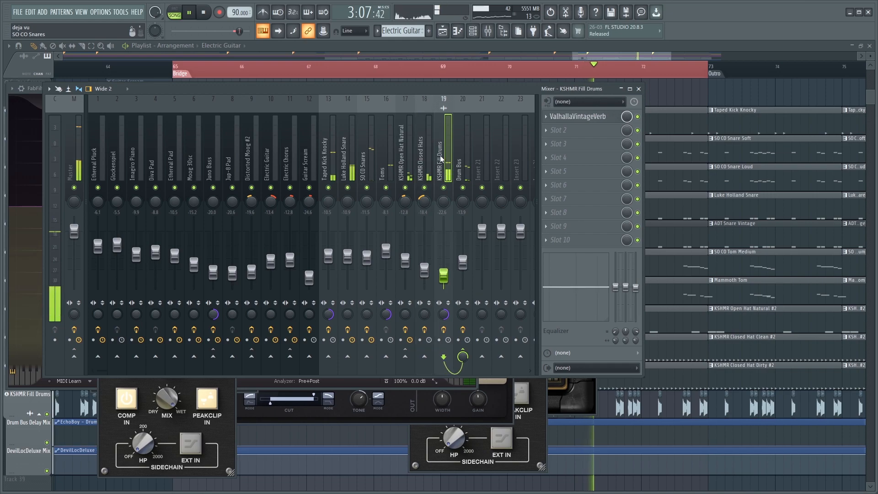
{"action": "left_click", "coordinate": [460, 158]}
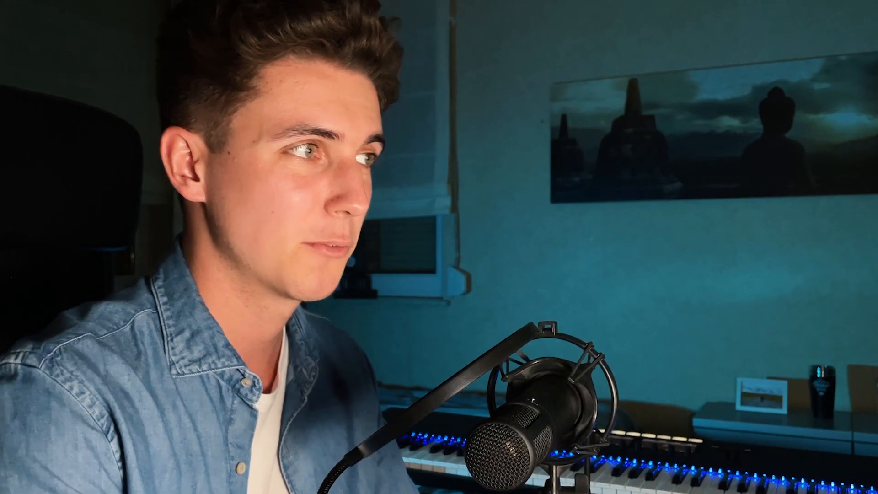